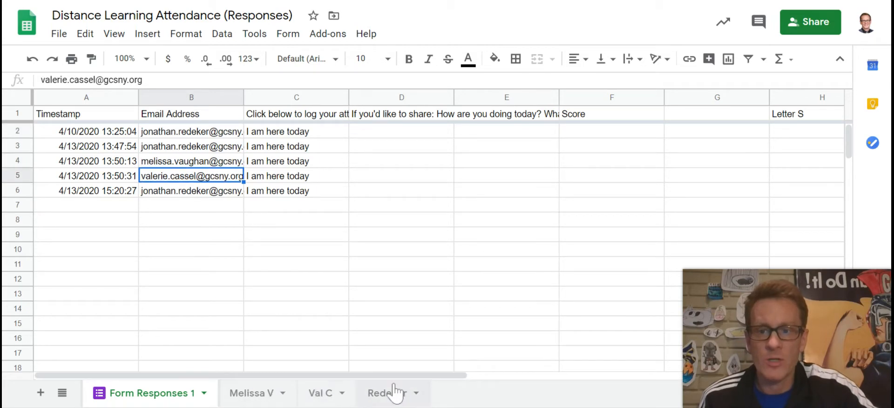
# Step: Add a new blank sheet, Sheet3, to the attendance workbook
pyautogui.click(41, 392)
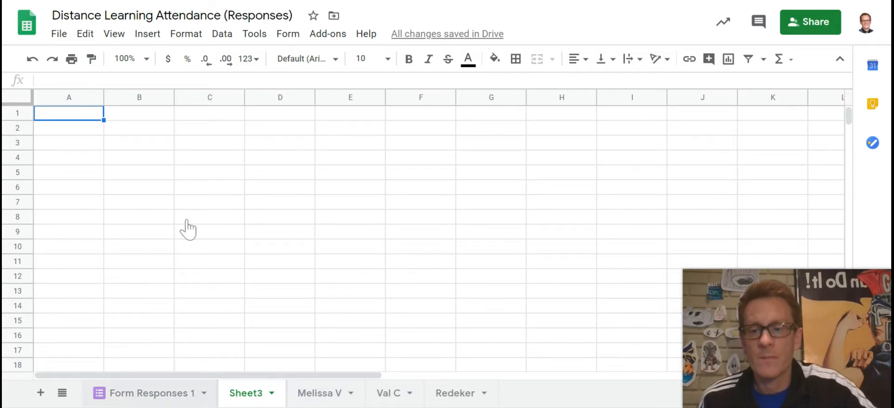
# Step: Copy the four header cells A1:D1 from Form Responses 1
pyautogui.click(148, 399)
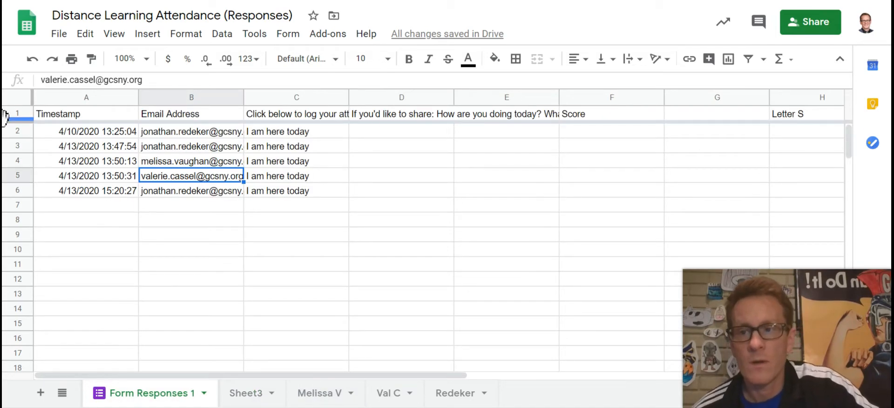
pyautogui.moveTo(88, 114); pyautogui.dragTo(382, 123)
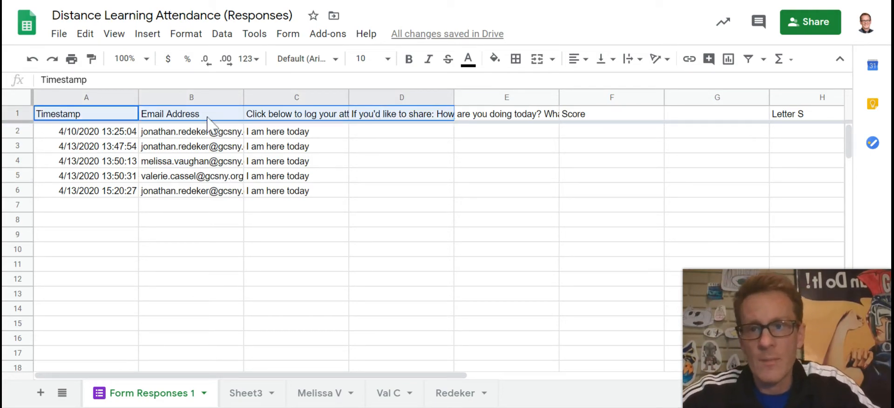
pyautogui.rightClick(210, 162)
pyautogui.click(243, 77)
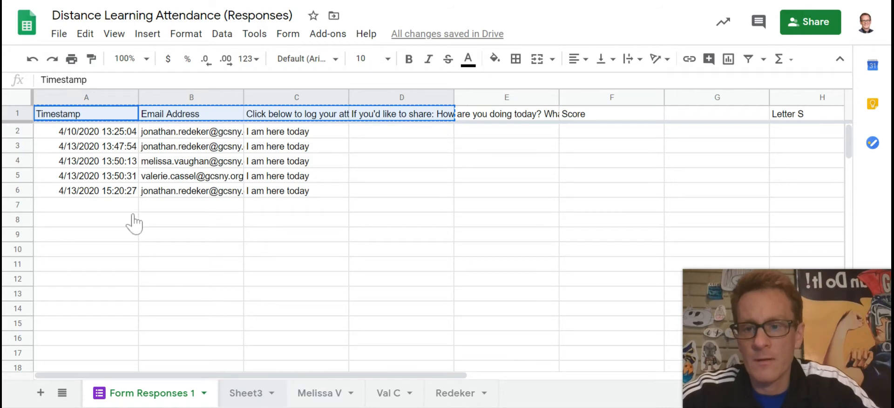
# Step: Paste the headers into Sheet3's A1 and freeze row 1
pyautogui.click(243, 390)
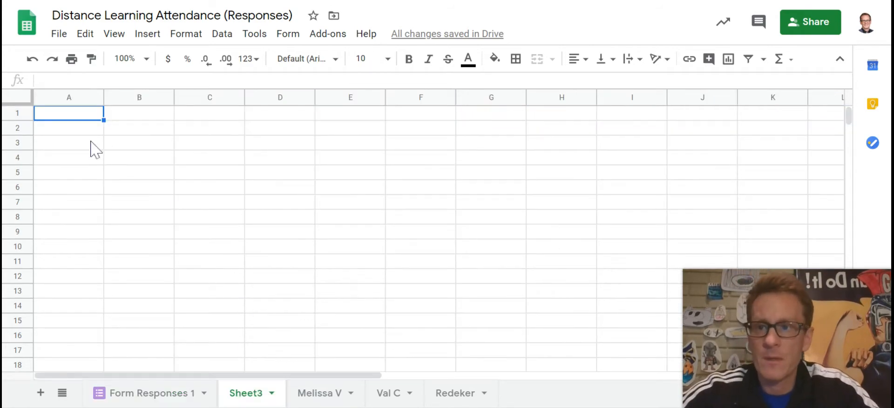
pyautogui.click(73, 112)
pyautogui.rightClick(71, 107)
pyautogui.click(52, 115)
pyautogui.rightClick(51, 116)
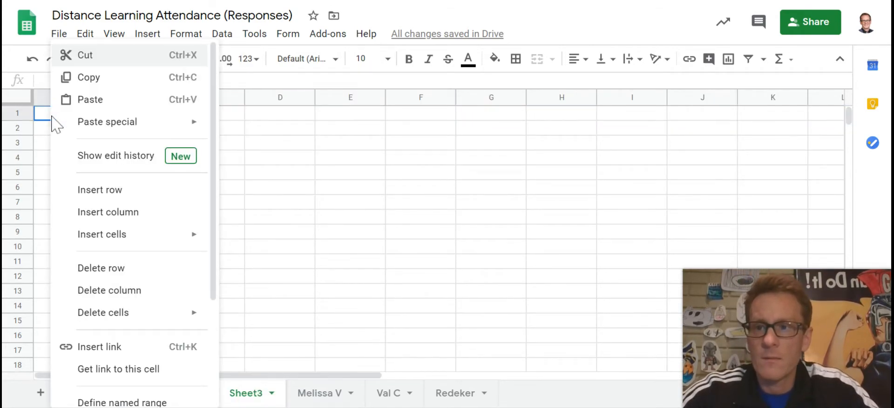
pyautogui.hotkey('ctrl', 'v')
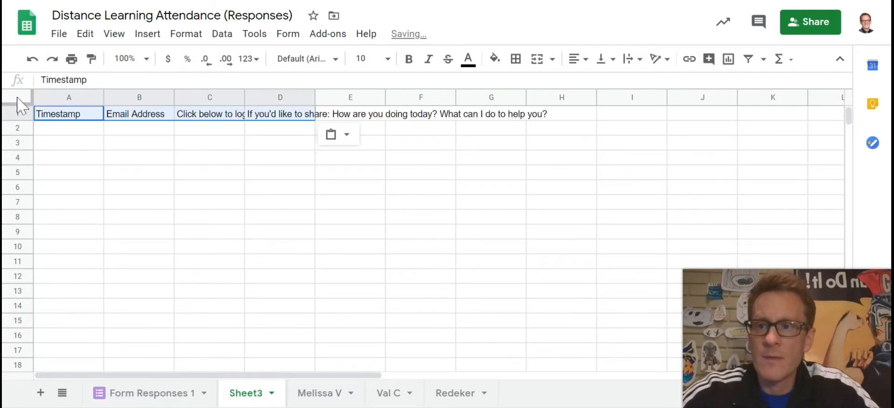
pyautogui.moveTo(16, 104); pyautogui.dragTo(19, 122)
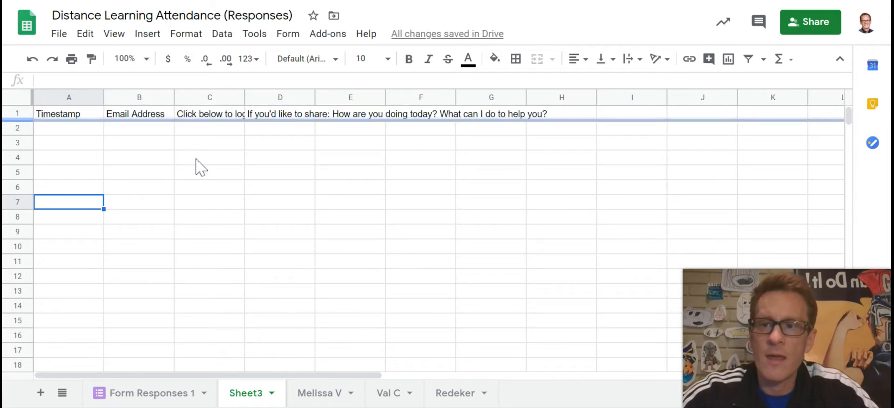
pyautogui.scroll(-1, 196, 163)
pyautogui.scroll(-8, 195, 162)
pyautogui.scroll(8, 196, 162)
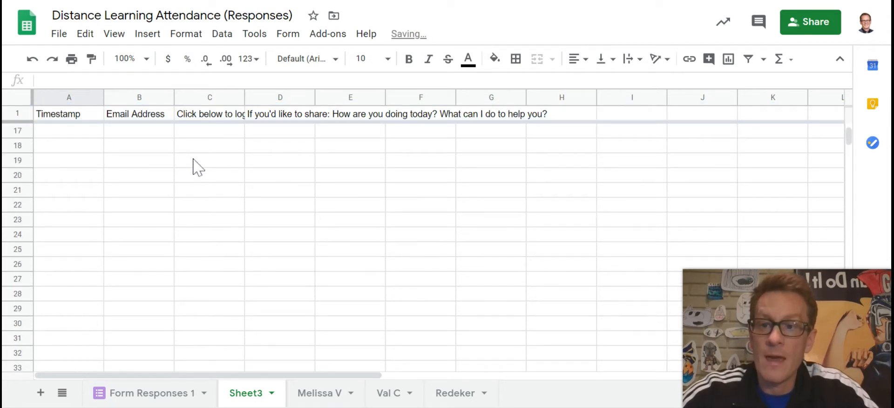
pyautogui.scroll(1, 195, 165)
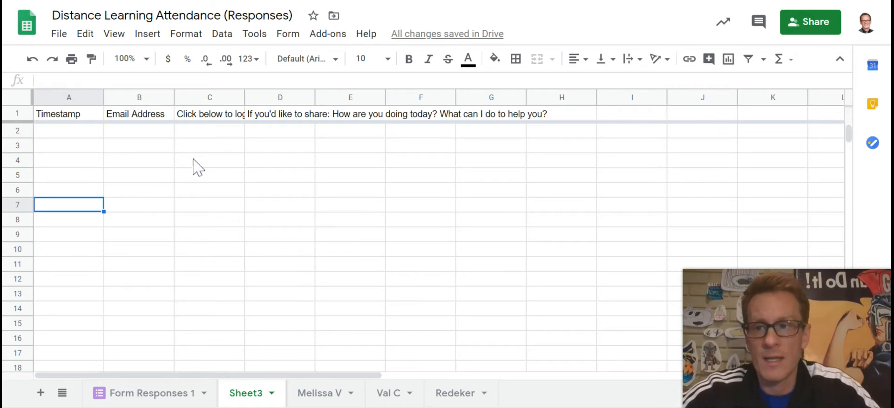
# Step: Copy the whole query formula from the existing student tab's A2
pyautogui.click(314, 395)
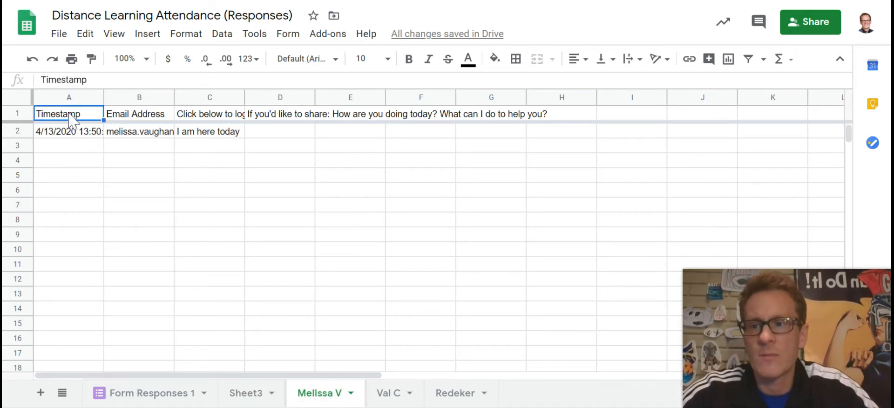
pyautogui.click(74, 97)
pyautogui.click(18, 133)
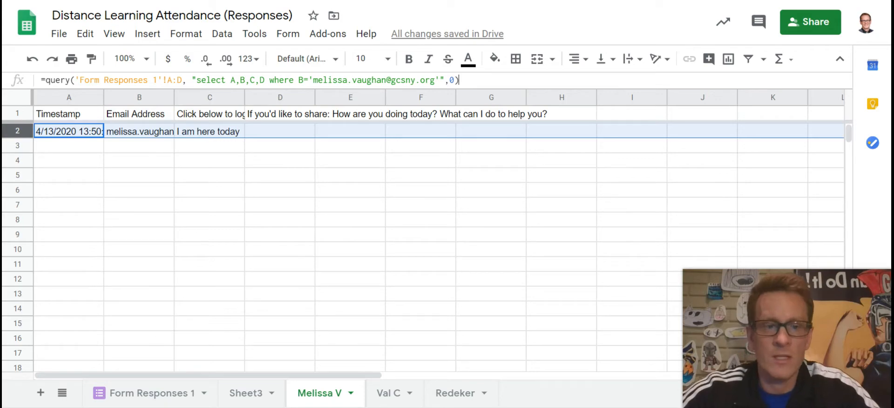
pyautogui.moveTo(459, 80); pyautogui.dragTo(2, 211)
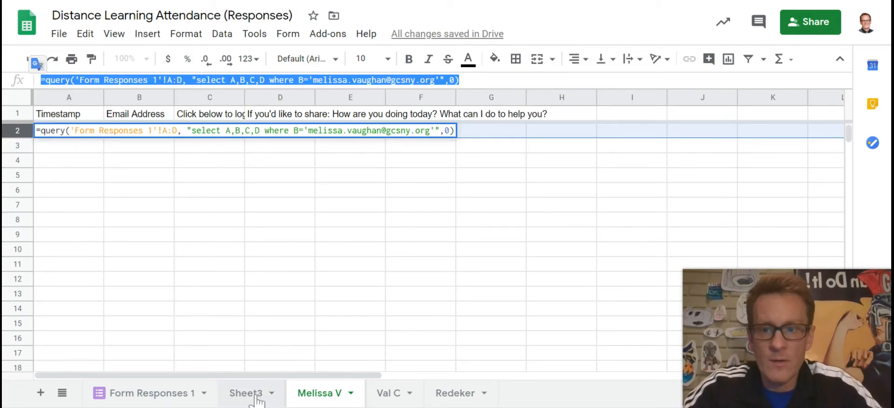
# Step: Enter a leading quote plus the pasted query formula into Sheet3's A2
pyautogui.click(97, 199)
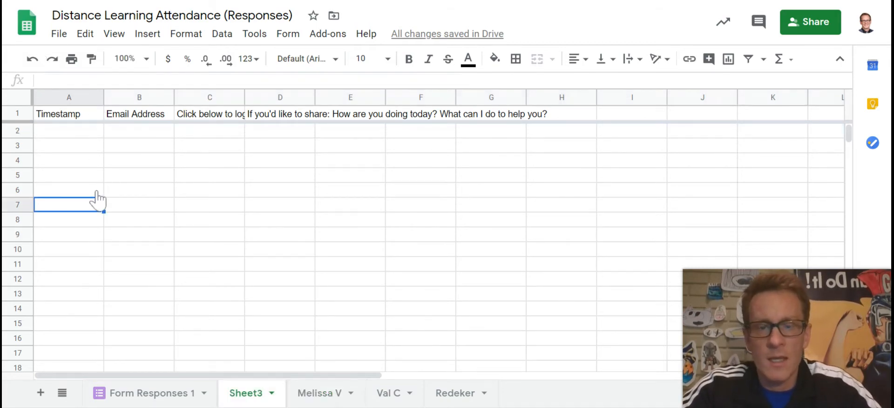
pyautogui.click(91, 134)
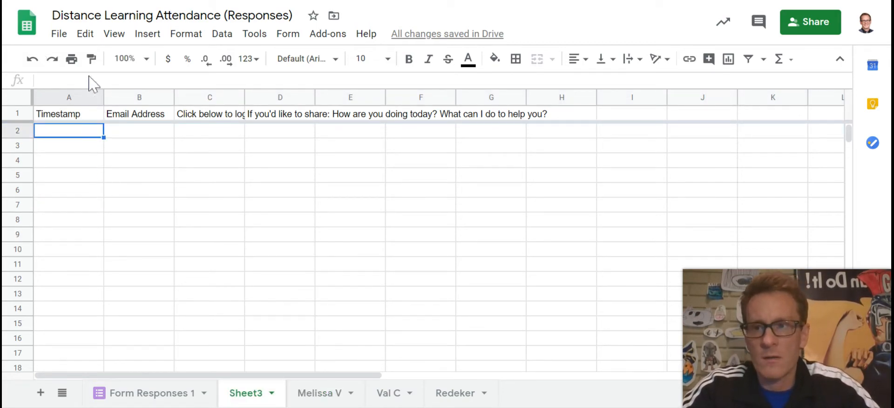
pyautogui.click(61, 80)
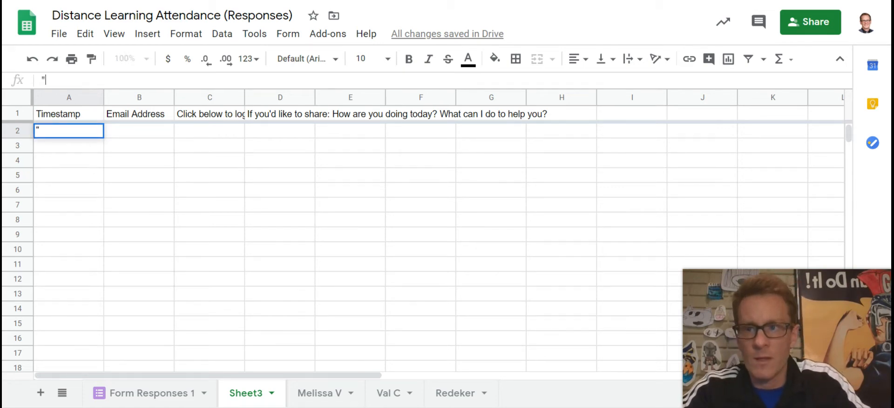
pyautogui.write('"')
pyautogui.hotkey('ctrl', 'v')
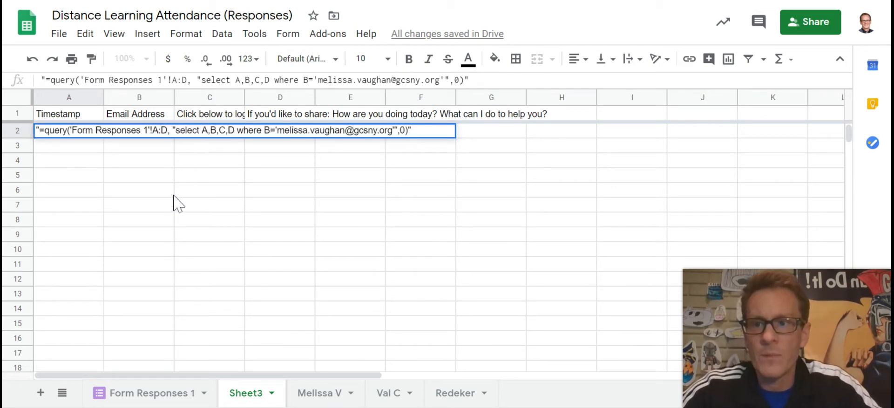
# Step: Commit the quoted query in A2 so it stays as plain text
pyautogui.click(205, 204)
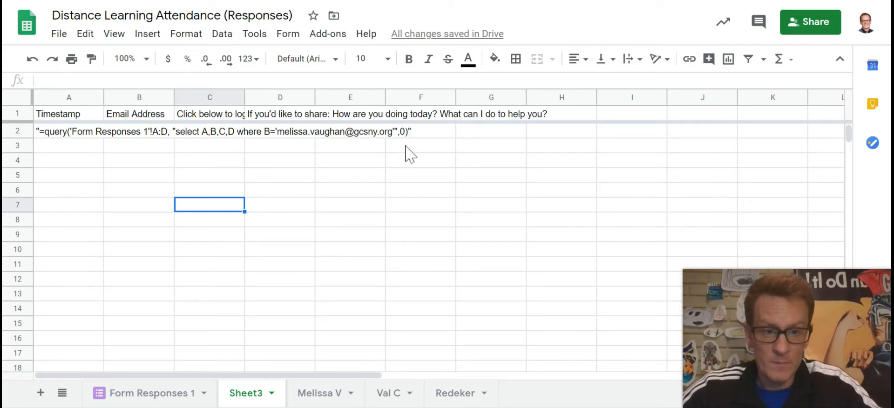
# Step: Delete the leading quote in A2 so the query runs live
pyautogui.click(52, 135)
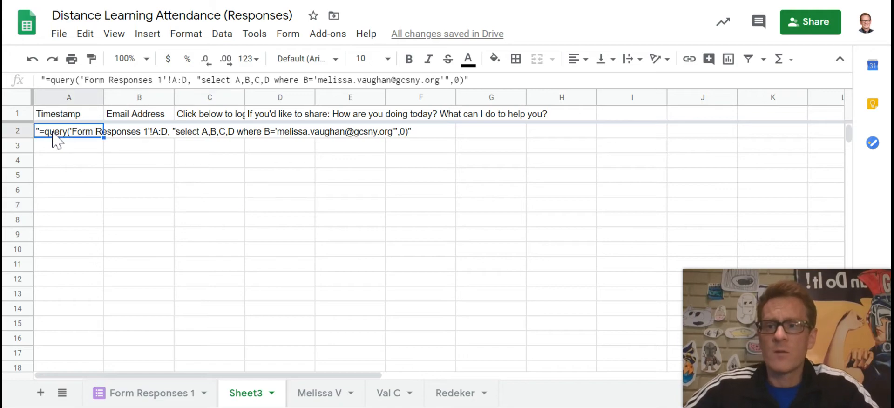
pyautogui.press('BackSpace')
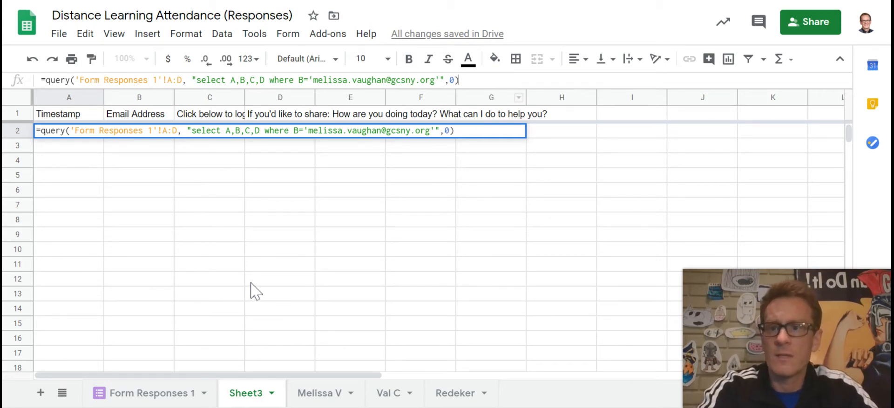
pyautogui.press('Return')
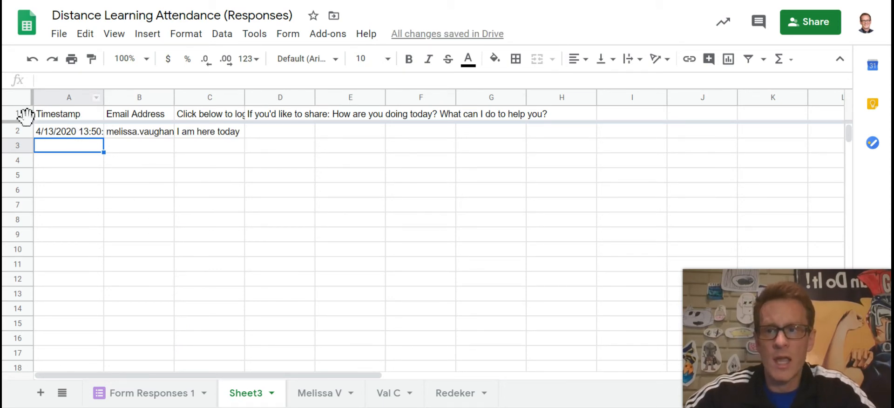
# Step: Check the returned row, then highlight the student's email in A2's formula
pyautogui.click(195, 136)
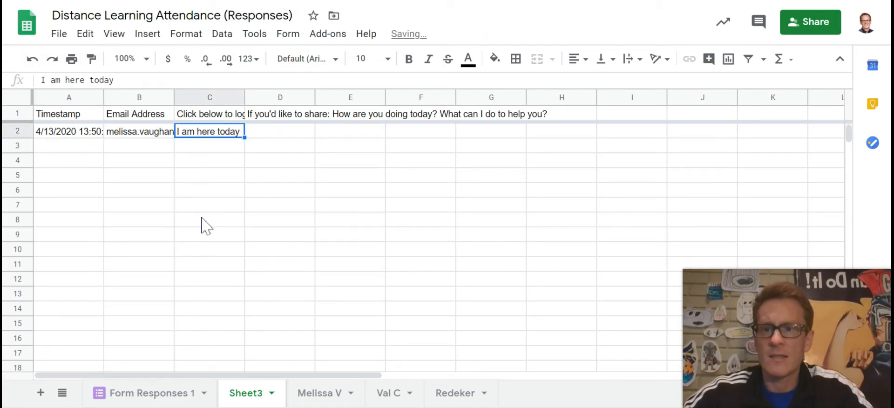
pyautogui.click(204, 209)
pyautogui.click(69, 135)
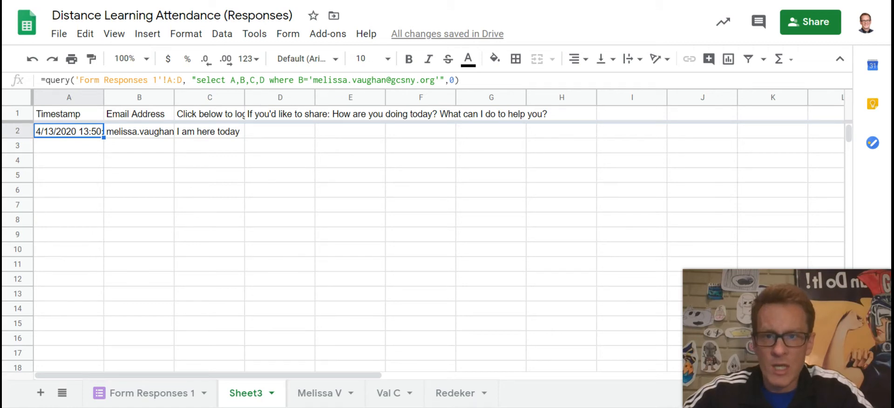
pyautogui.moveTo(386, 79); pyautogui.dragTo(313, 79)
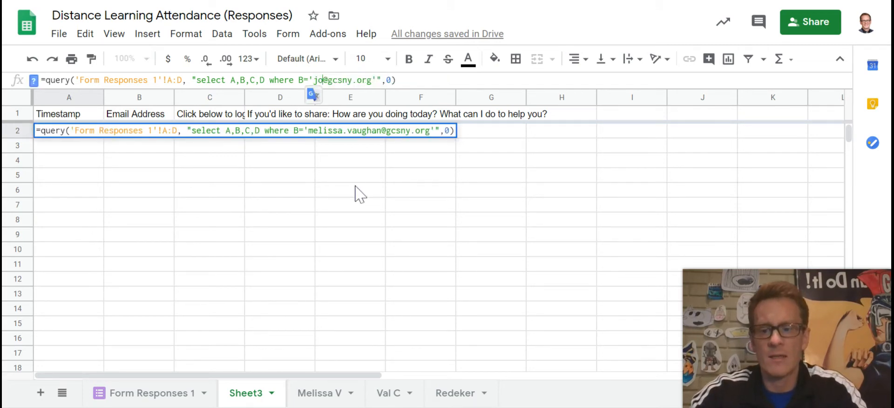
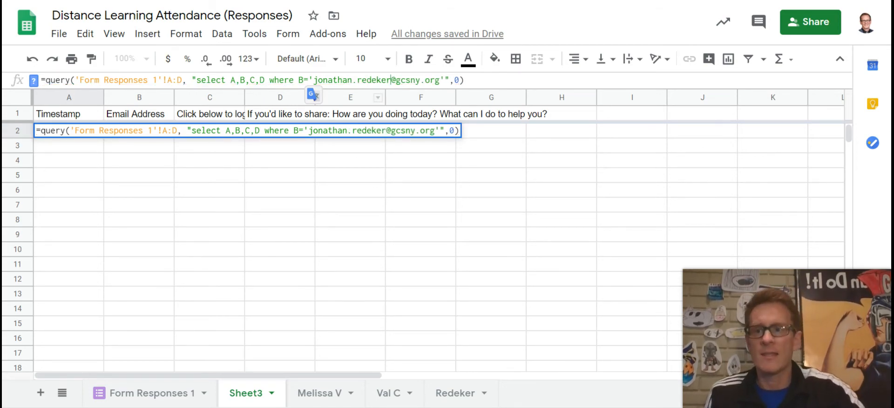
# Step: Swap the email in A2's query for another student's address, returning three rows
pyautogui.press('Return')
pyautogui.moveTo(158, 132); pyautogui.dragTo(153, 177)
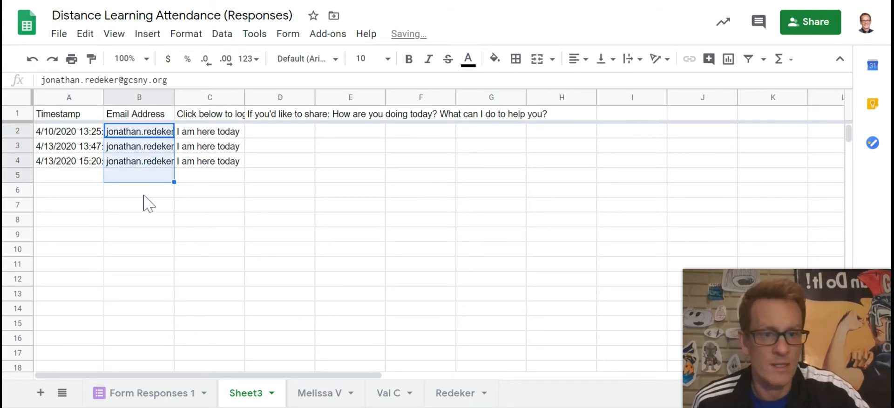
# Step: Rename Sheet3 with that student's short name and review the returned timestamps in A2:A4
pyautogui.doubleClick(242, 393)
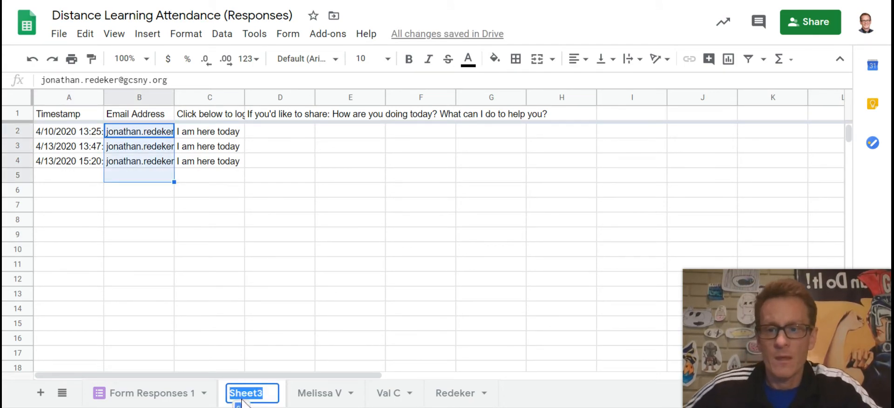
pyautogui.write('Jon R')
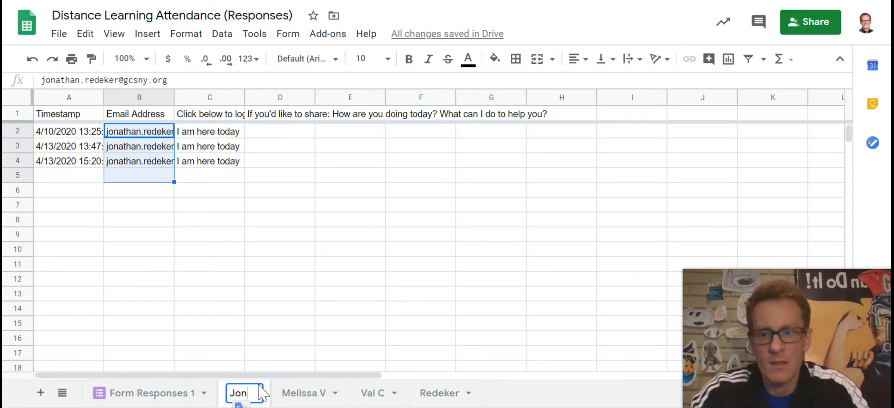
pyautogui.click(214, 281)
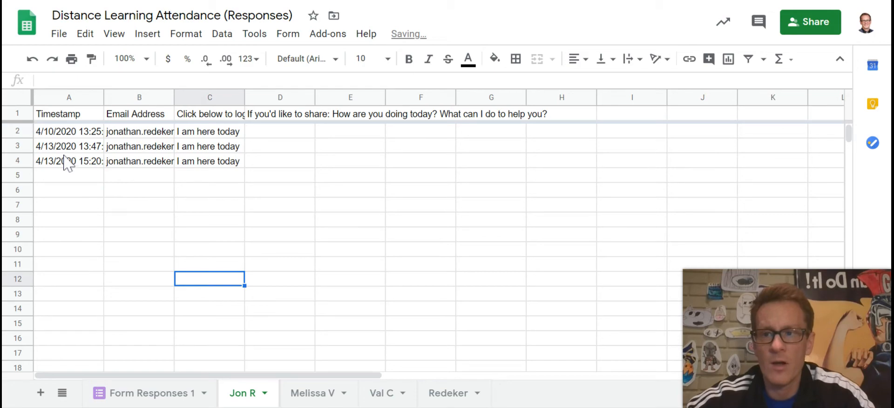
pyautogui.moveTo(66, 131); pyautogui.dragTo(65, 162)
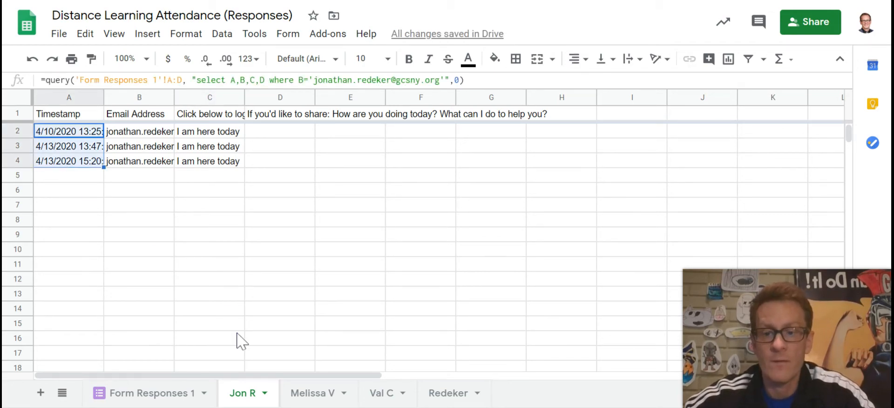
pyautogui.click(264, 392)
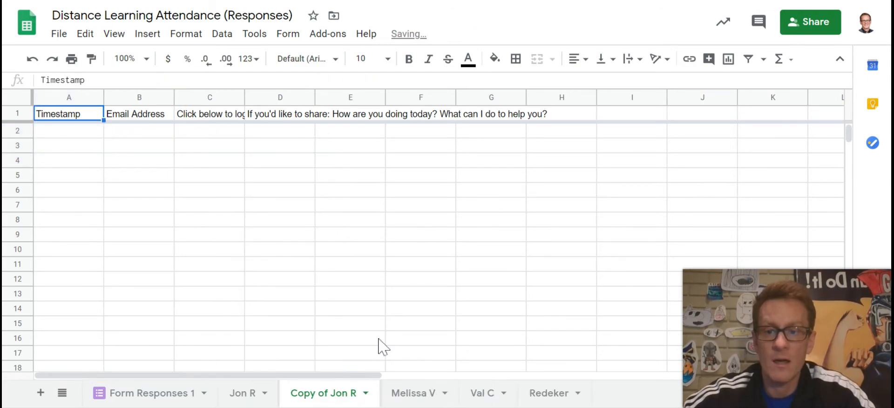
# Step: Name the duplicated tab with the second student's full name
pyautogui.doubleClick(330, 394)
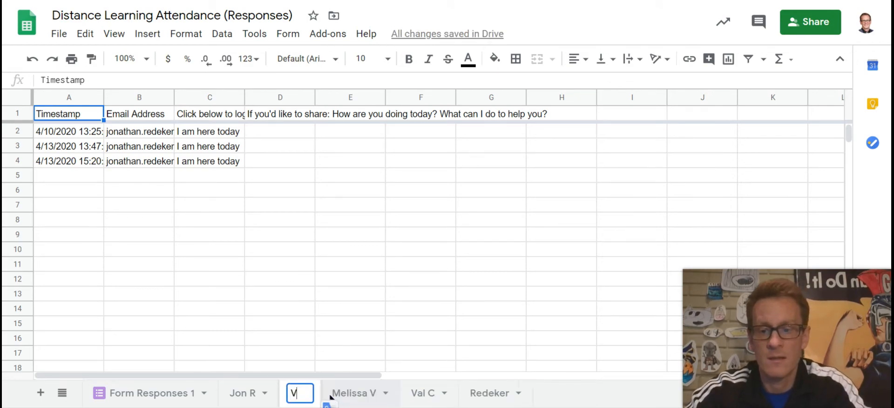
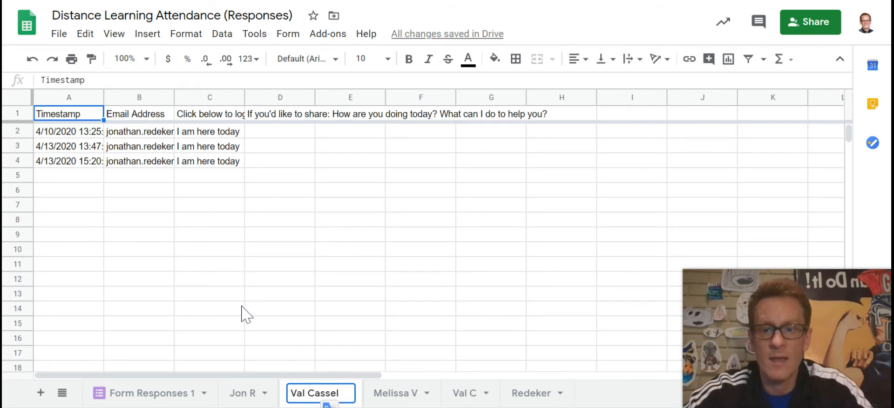
pyautogui.press('Return')
pyautogui.click(77, 99)
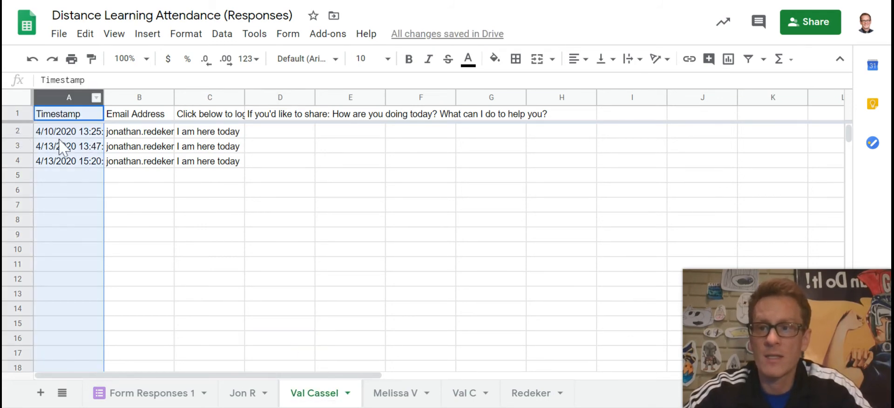
# Step: Replace the username in A2's query with the second student's email address
pyautogui.click(68, 132)
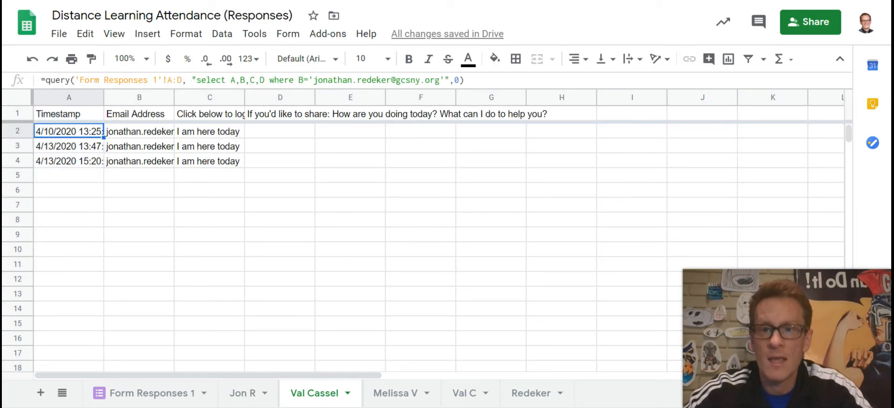
pyautogui.moveTo(313, 80); pyautogui.dragTo(391, 80)
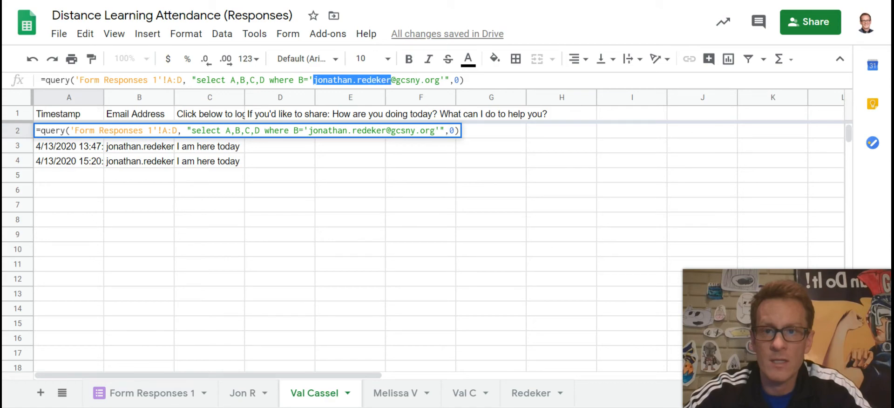
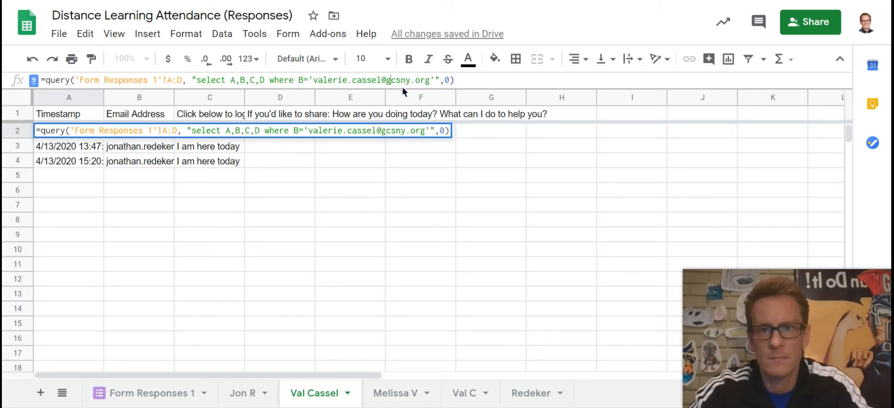
pyautogui.press('Return')
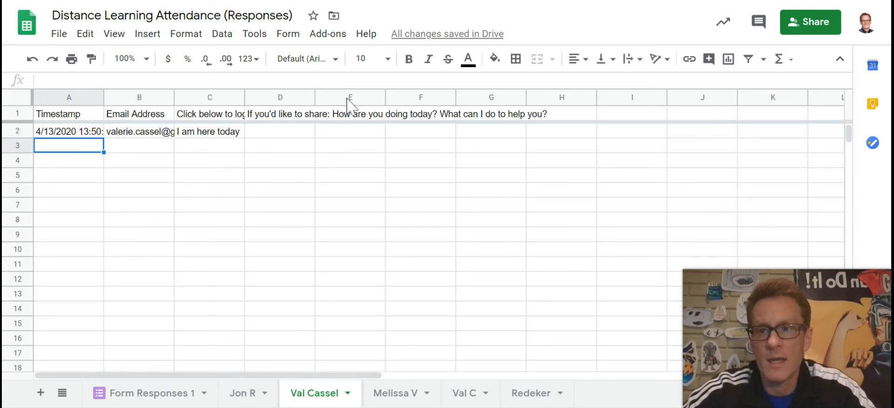
# Step: Select and copy the full A2 query formula from the formula bar
pyautogui.press('Up')
pyautogui.moveTo(454, 80); pyautogui.dragTo(37, 80)
pyautogui.hotkey('ctrl', 'c')
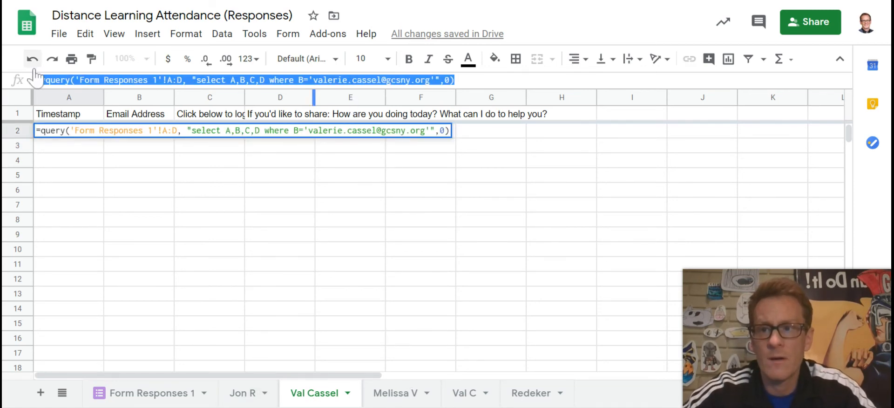
pyautogui.click(284, 223)
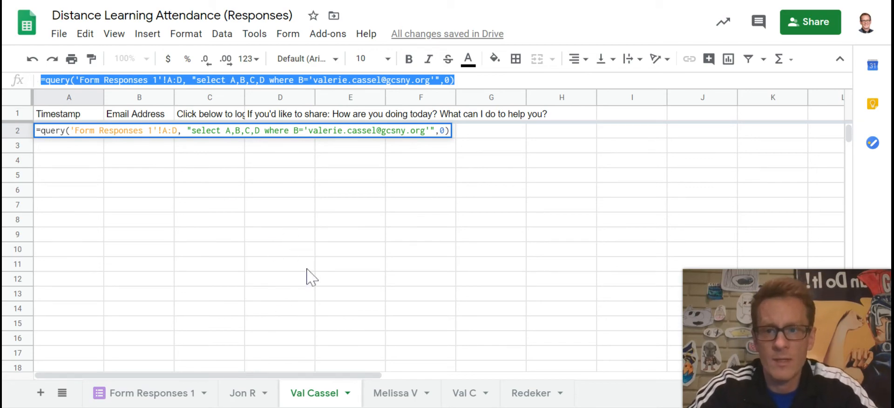
# Step: Write 'In Cell A2:' in D8 and the quoted query formula in E8
pyautogui.write('In Cell A2')
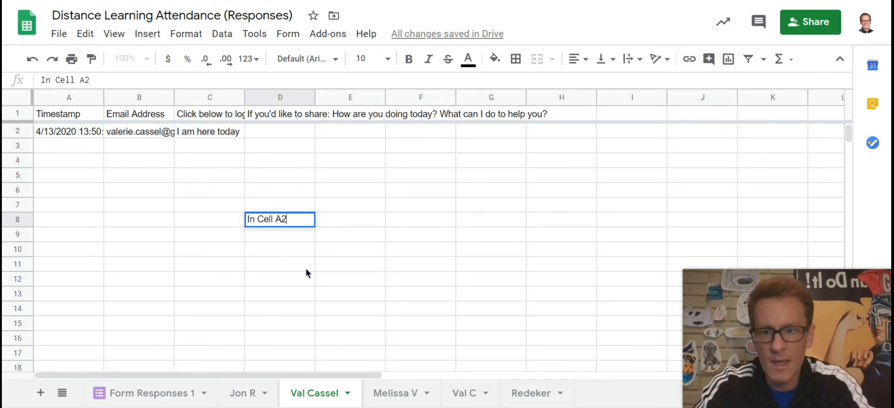
pyautogui.write(':')
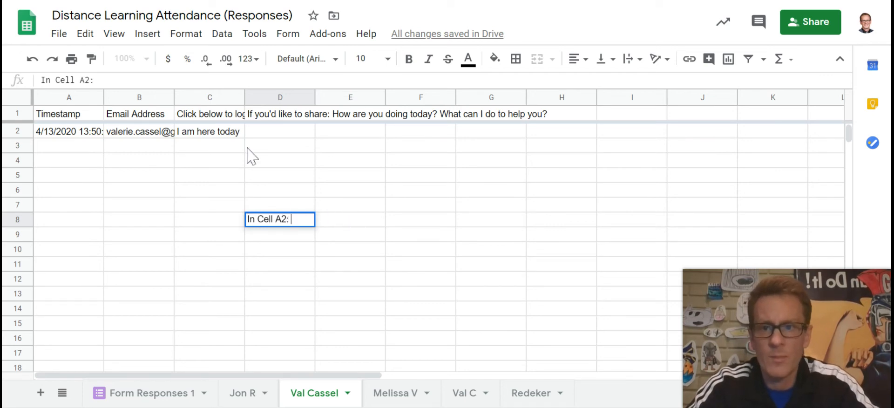
pyautogui.press('Tab')
pyautogui.click(41, 80)
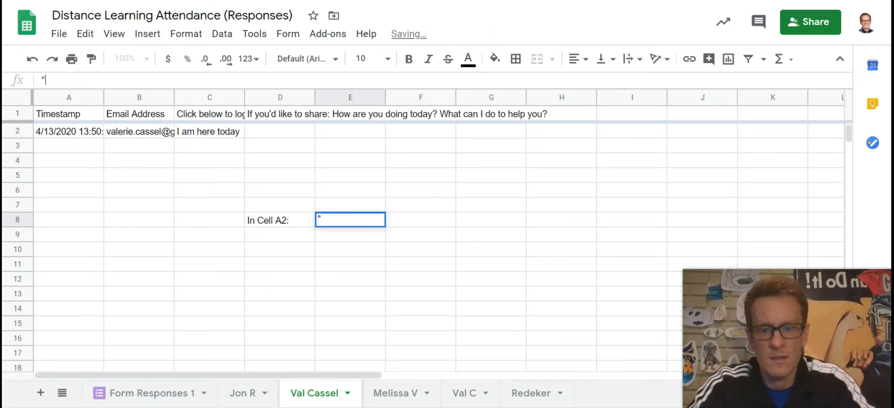
pyautogui.write('"')
pyautogui.hotkey('ctrl', 'v')
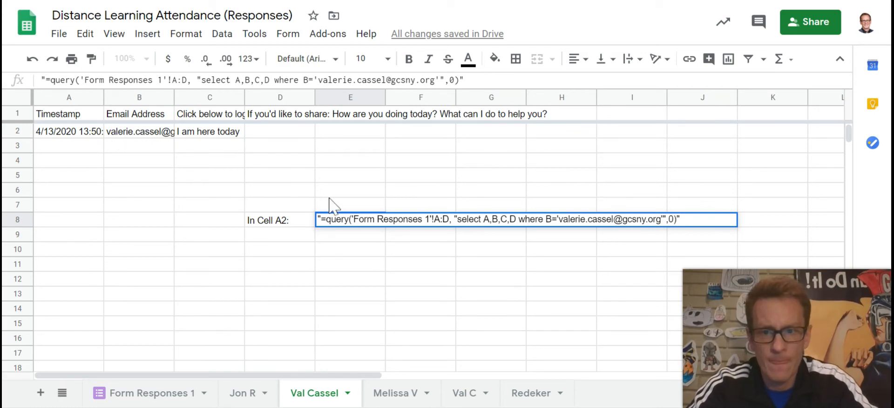
pyautogui.click(351, 233)
# Step: Add reminders 'without first and last quotation marks' and 'edit user email address' below
pyautogui.write('without first and last quotation marks')
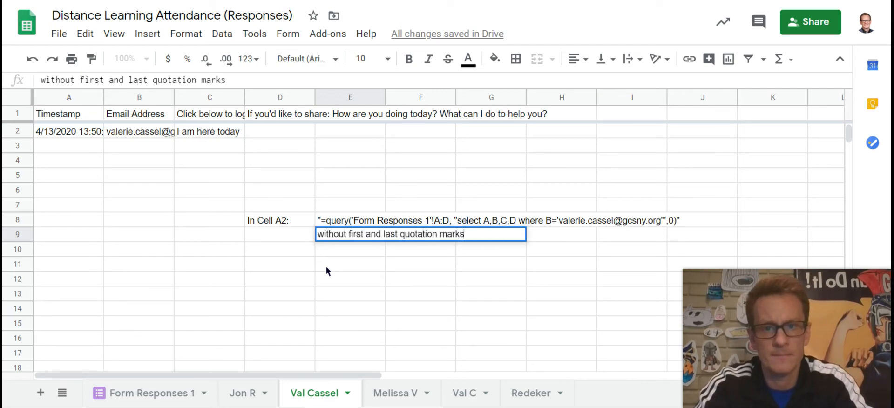
pyautogui.press('Return')
pyautogui.write('edit user ema')
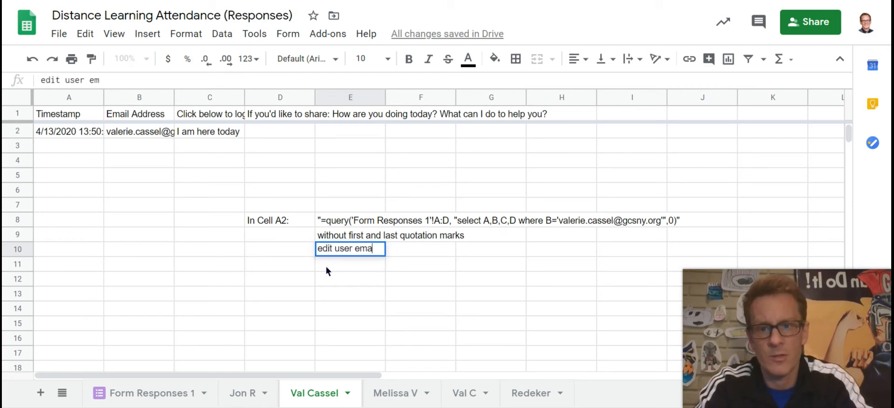
pyautogui.write('il address')
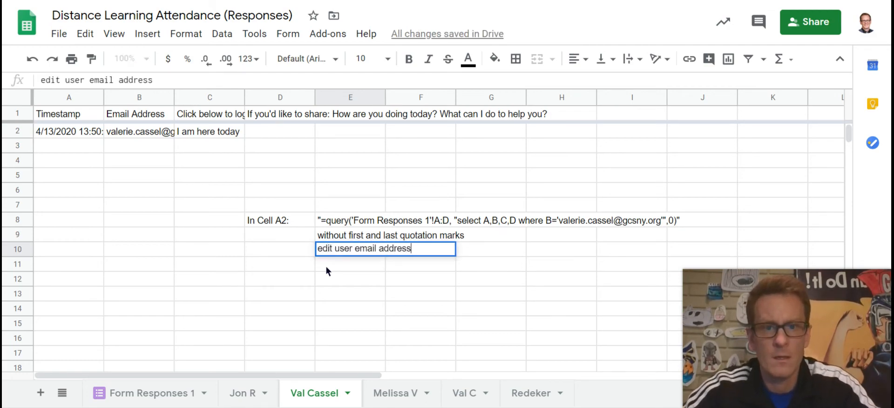
pyautogui.press('Down')
pyautogui.press('Down')
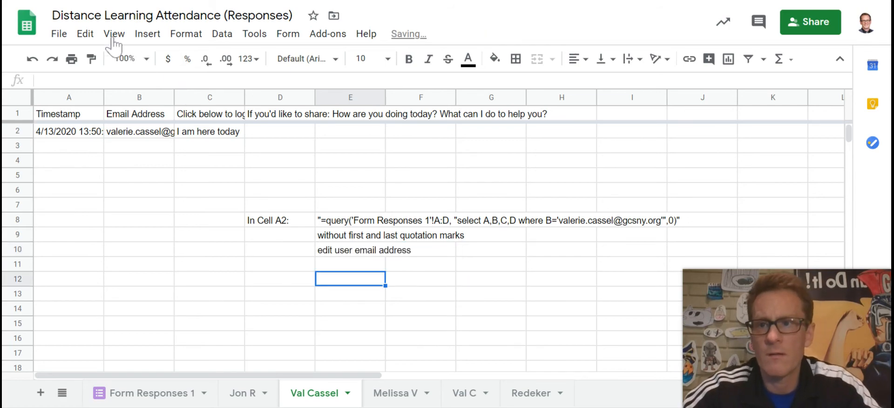
# Step: Set the sheet zoom to 125%
pyautogui.click(112, 35)
pyautogui.click(111, 36)
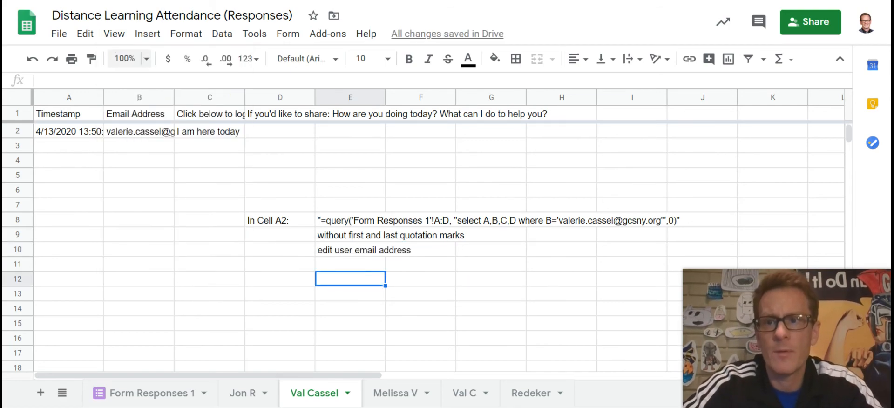
pyautogui.click(146, 59)
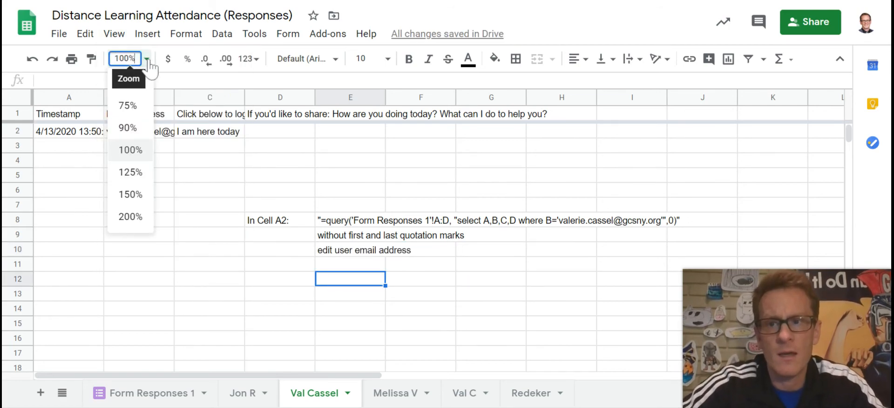
pyautogui.click(131, 172)
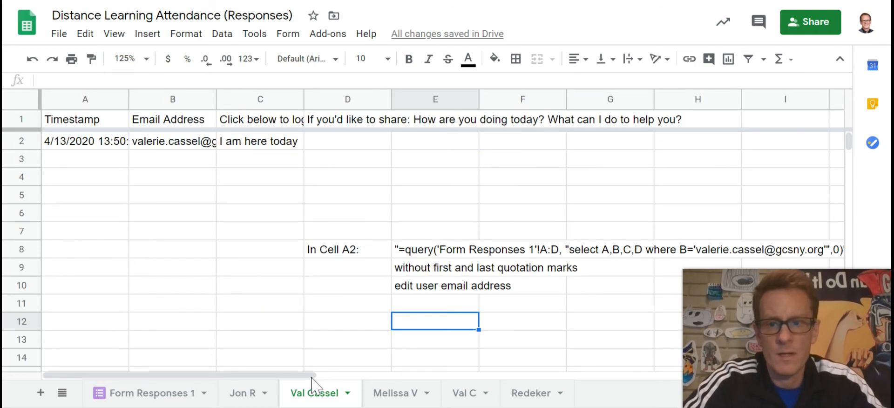
pyautogui.moveTo(338, 376); pyautogui.dragTo(378, 379)
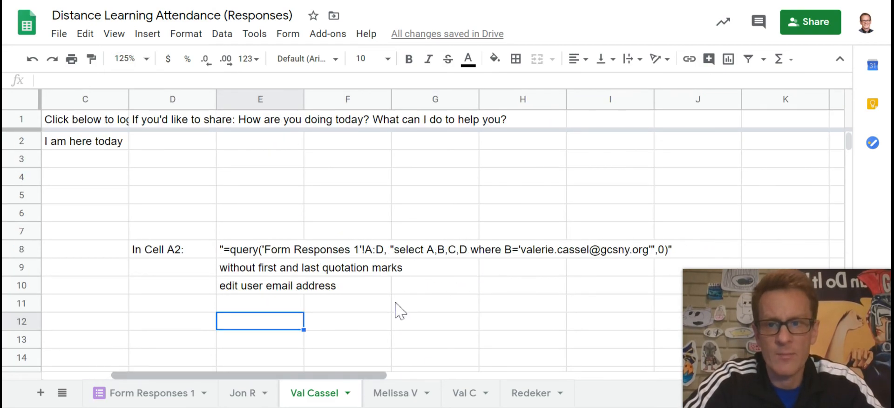
pyautogui.scroll(-3, 396, 303)
pyautogui.scroll(1, 396, 293)
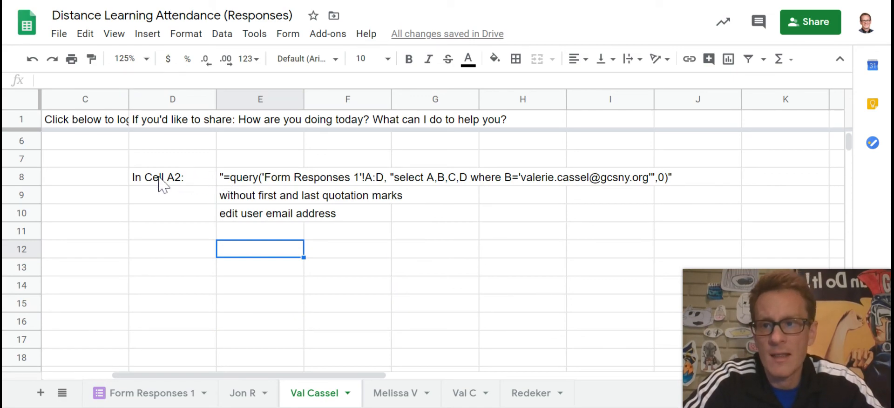
# Step: Inspect the E8 formula note without changing it
pyautogui.click(219, 183)
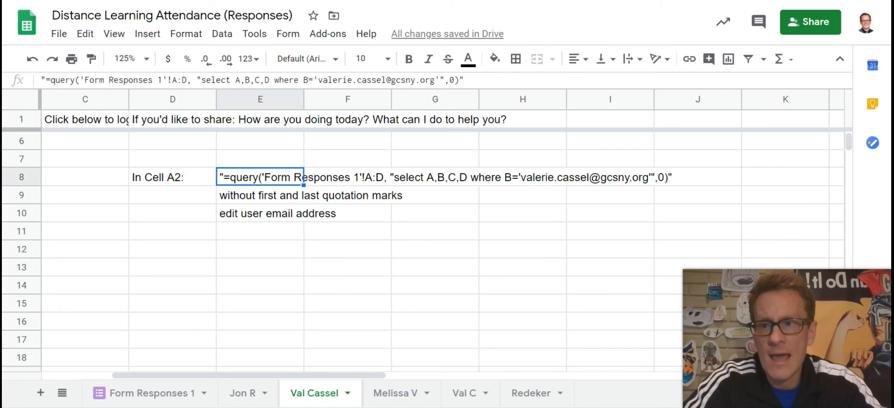
pyautogui.click(42, 81)
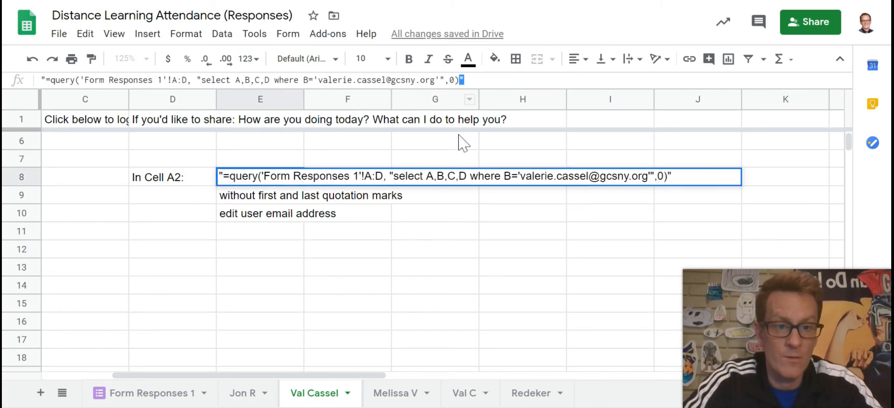
pyautogui.click(243, 255)
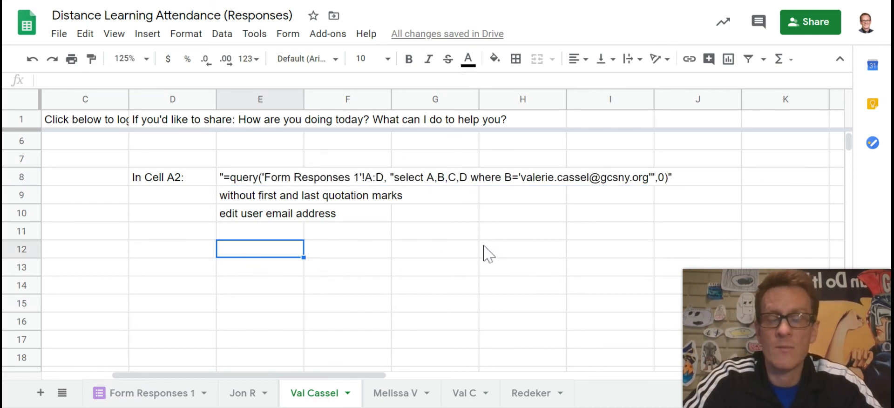
pyautogui.click(375, 184)
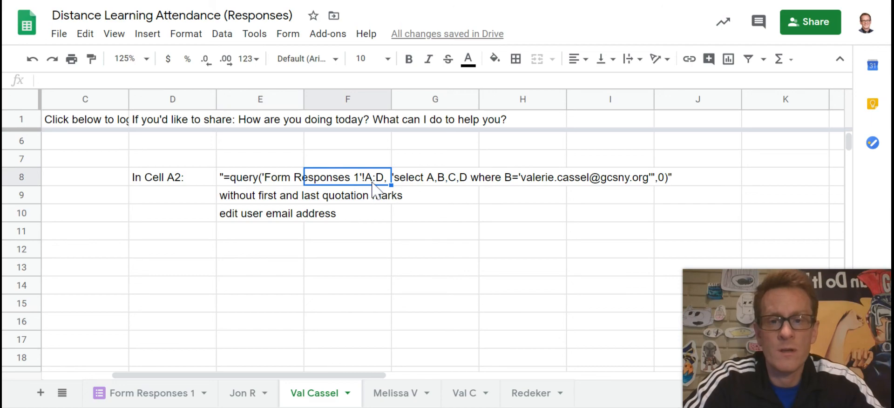